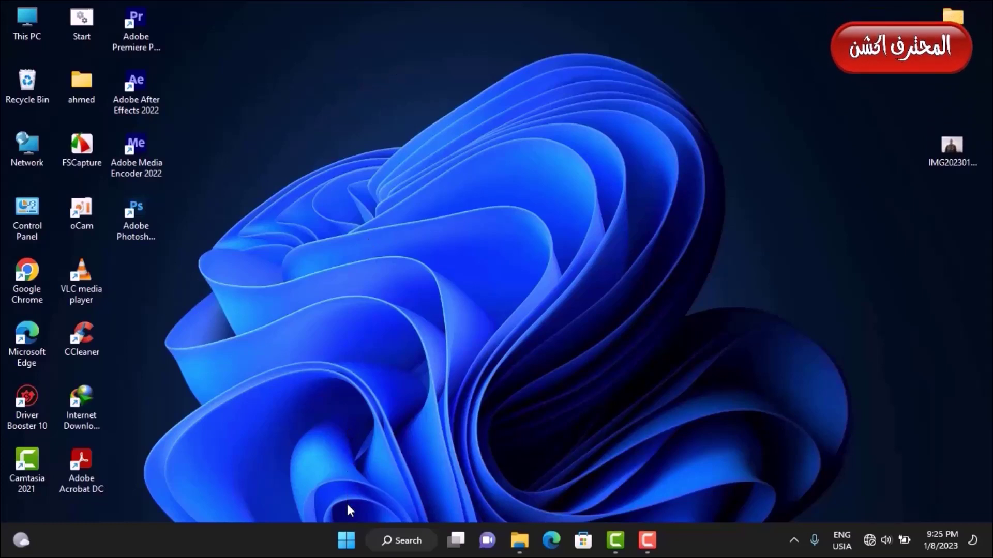
# Examine the System & reserved storage breakdown of Local Disk (C:) in Windows Settings, under storage used on other drives
pyautogui.click(347, 541)
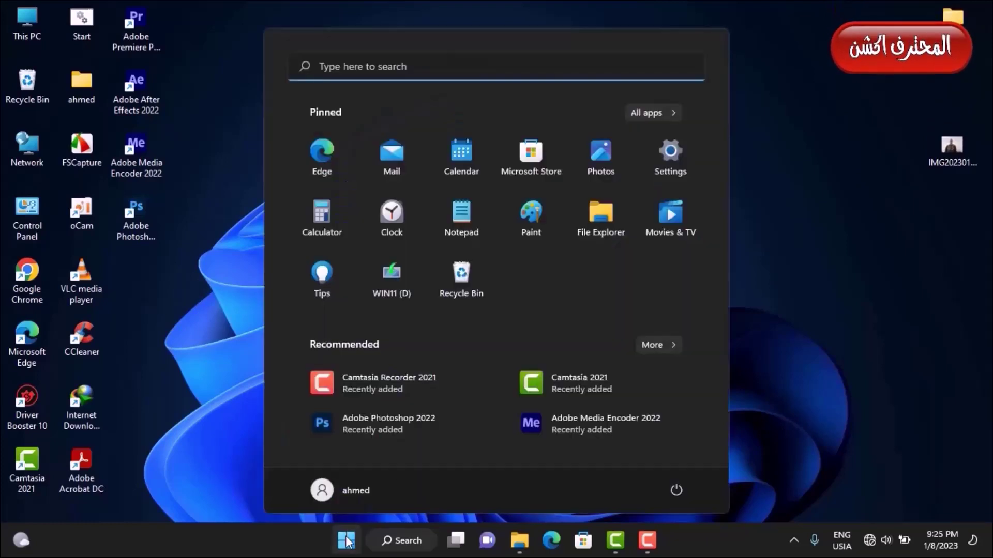
pyautogui.click(671, 155)
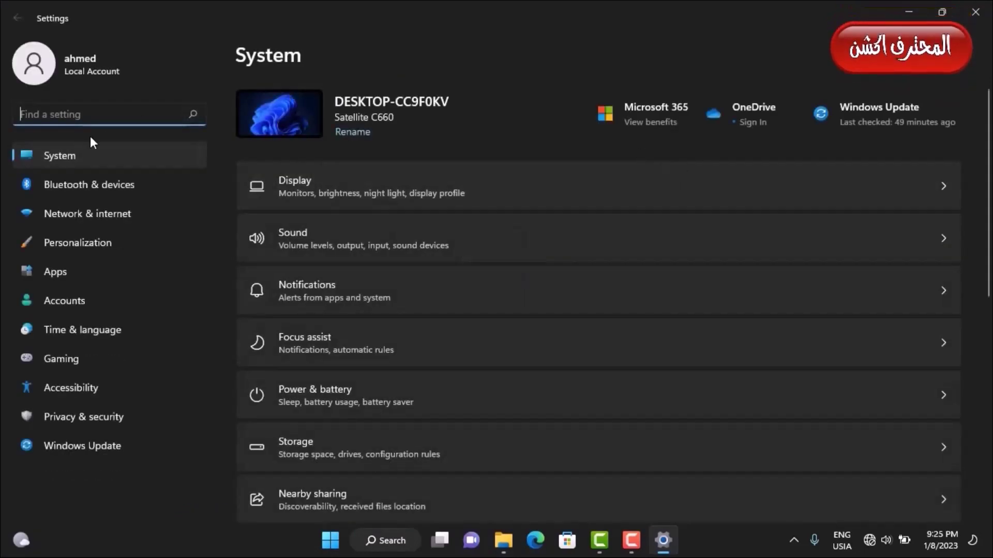
pyautogui.click(73, 151)
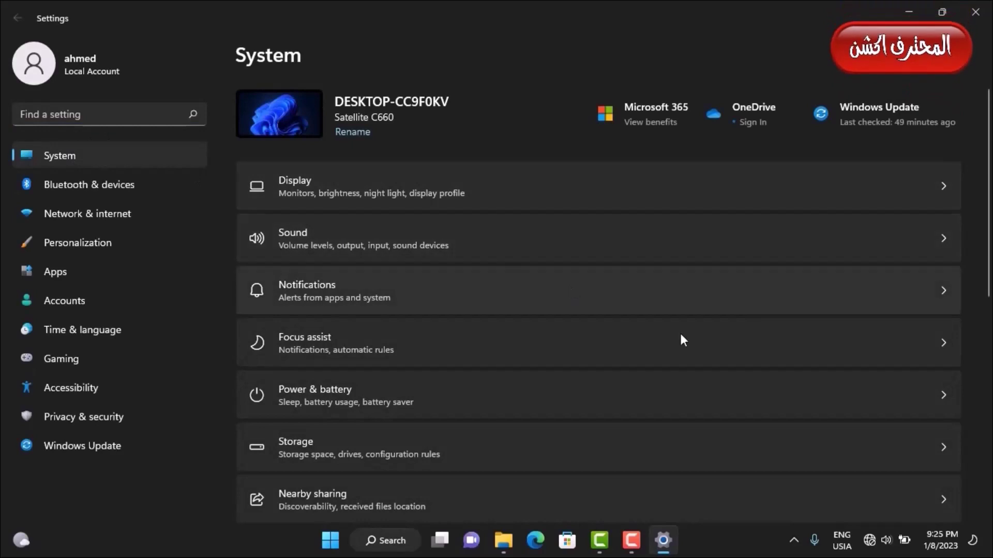
pyautogui.click(337, 449)
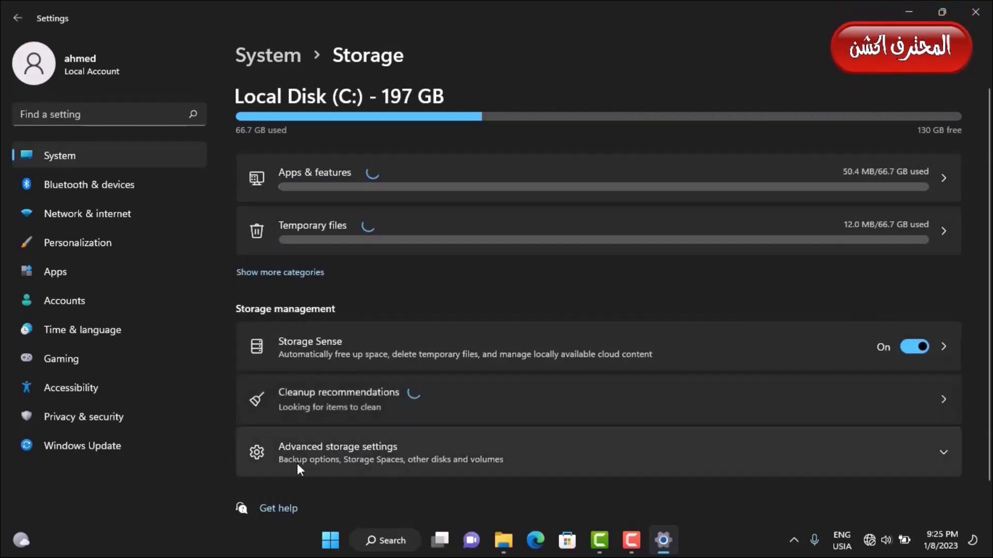
pyautogui.click(369, 462)
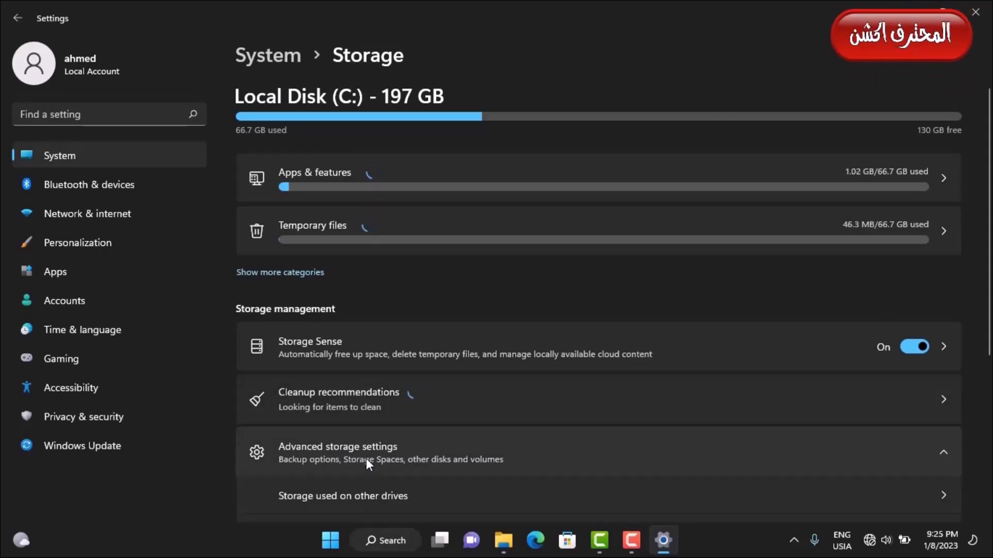
pyautogui.scroll(-3, 989, 282)
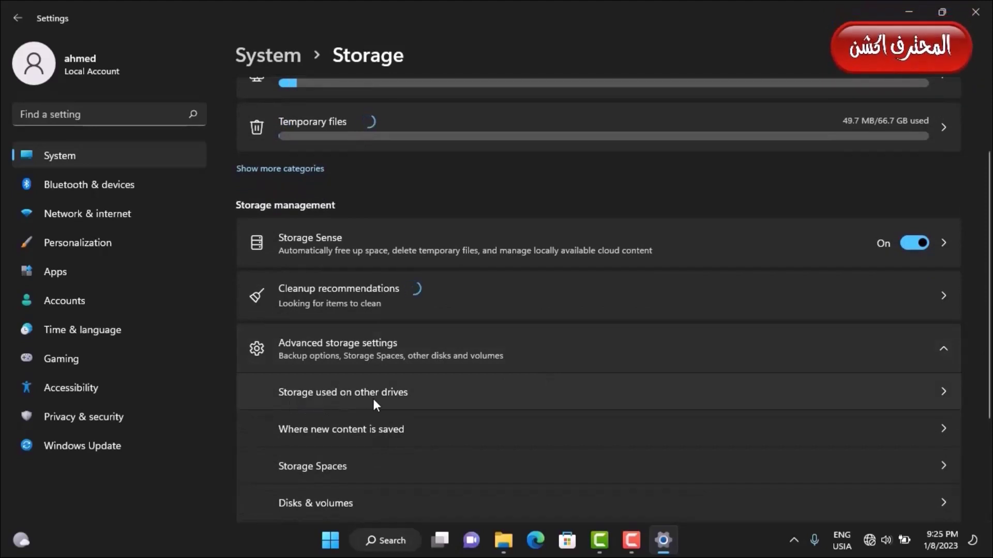
pyautogui.click(404, 403)
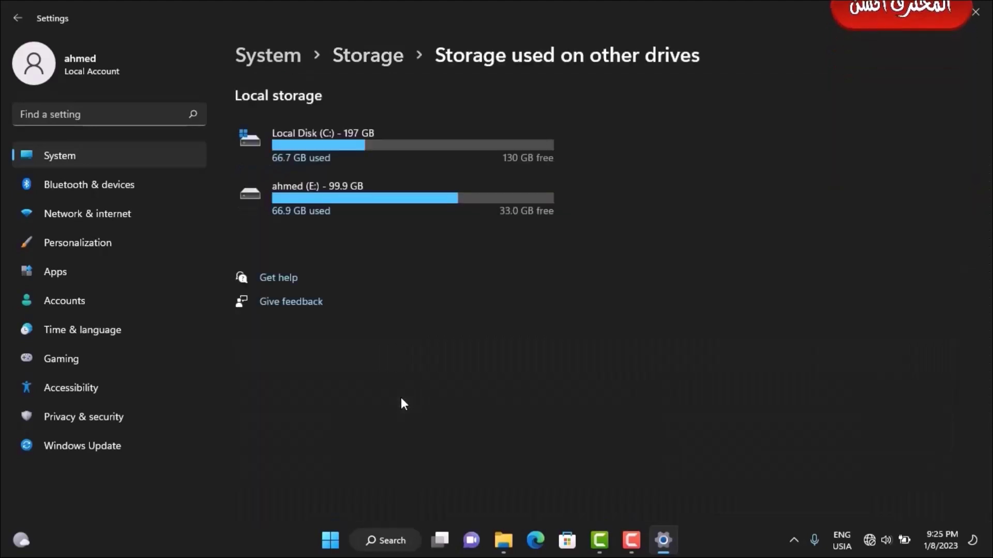
pyautogui.click(349, 138)
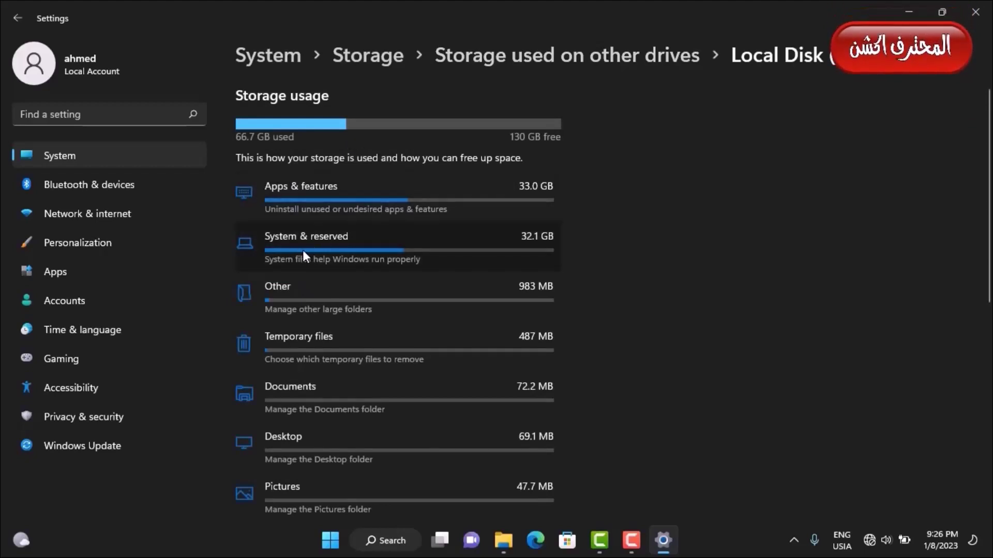
pyautogui.click(362, 253)
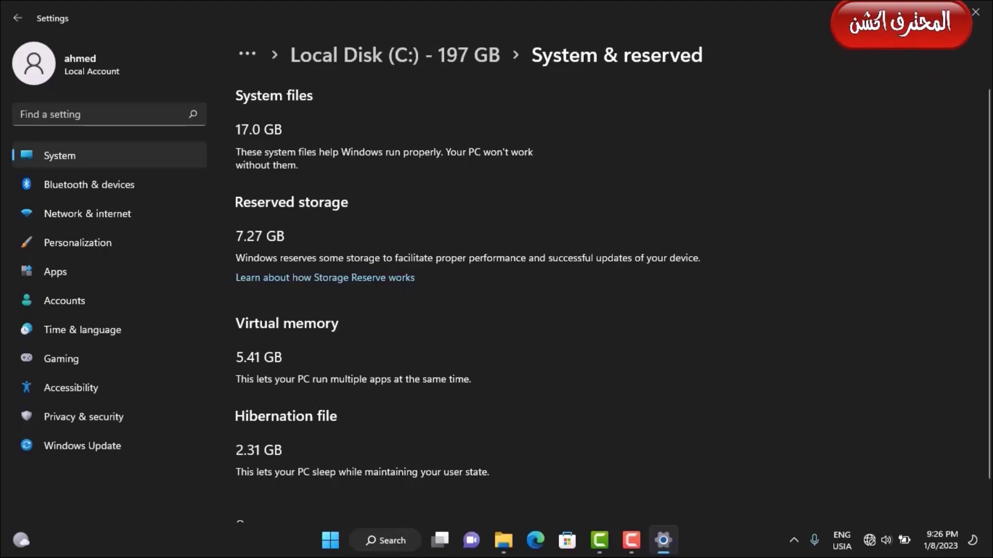
pyautogui.click(909, 12)
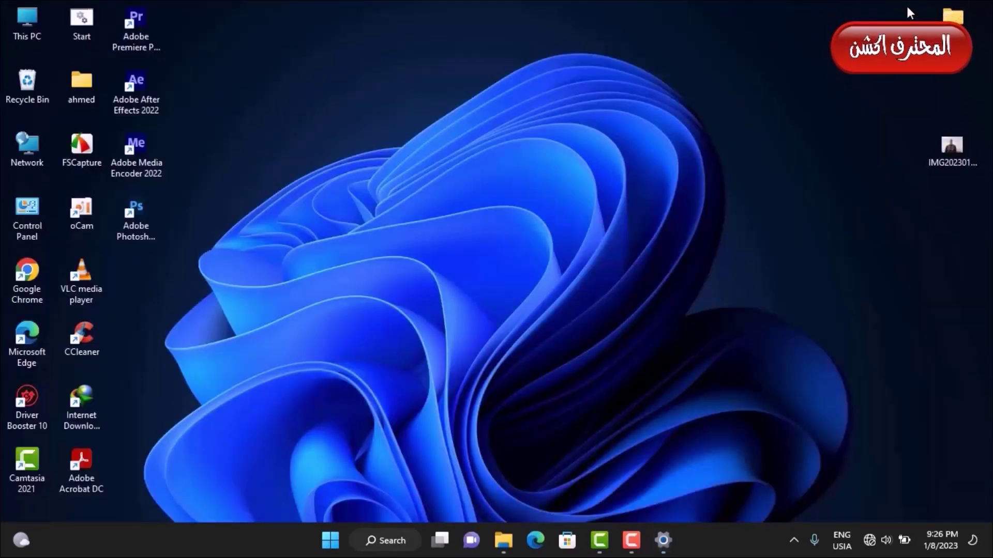
# Open the advanced system settings from the About page of Windows Settings and move the System Properties dialog clear of the screen edge
pyautogui.click(329, 540)
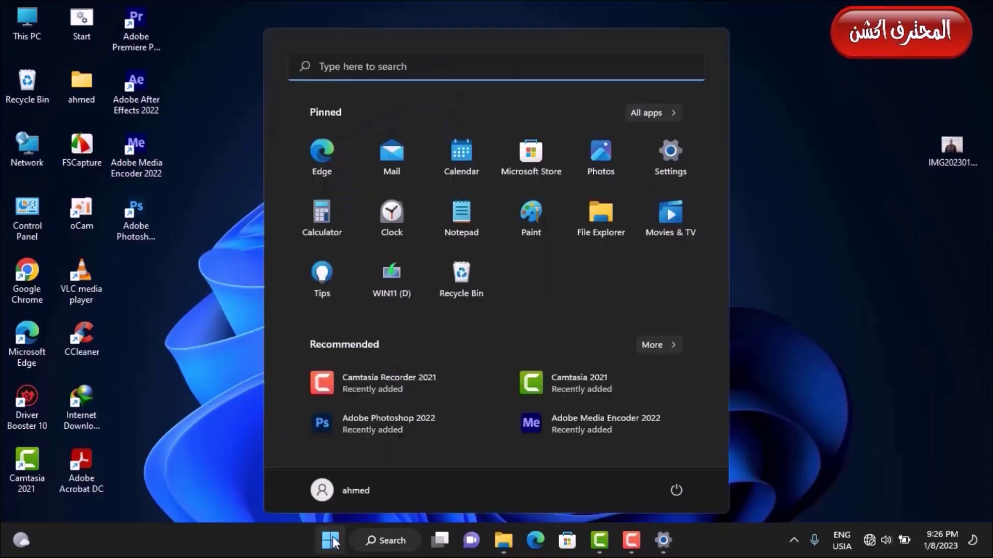
pyautogui.click(681, 159)
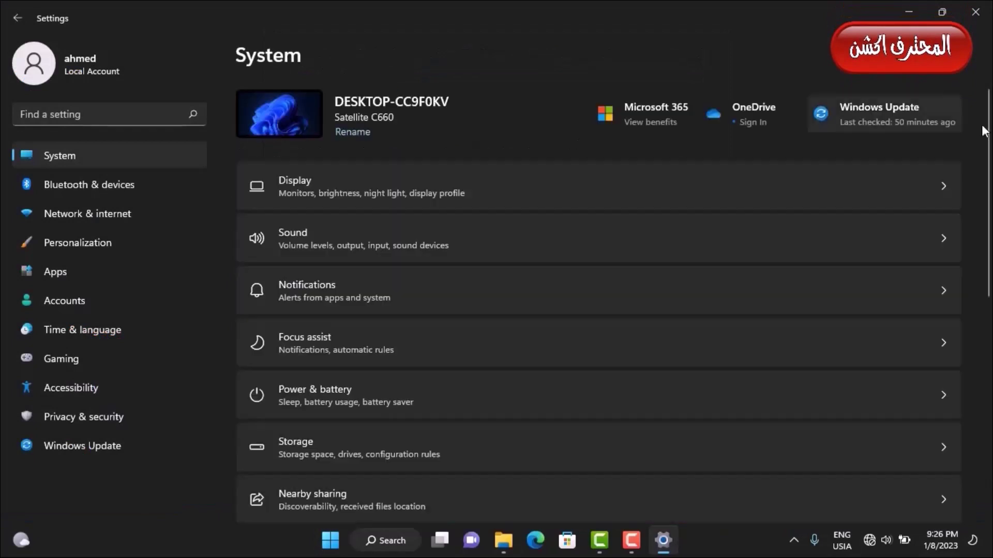
pyautogui.scroll(-5, 598, 300)
pyautogui.scroll(-5, 671, 390)
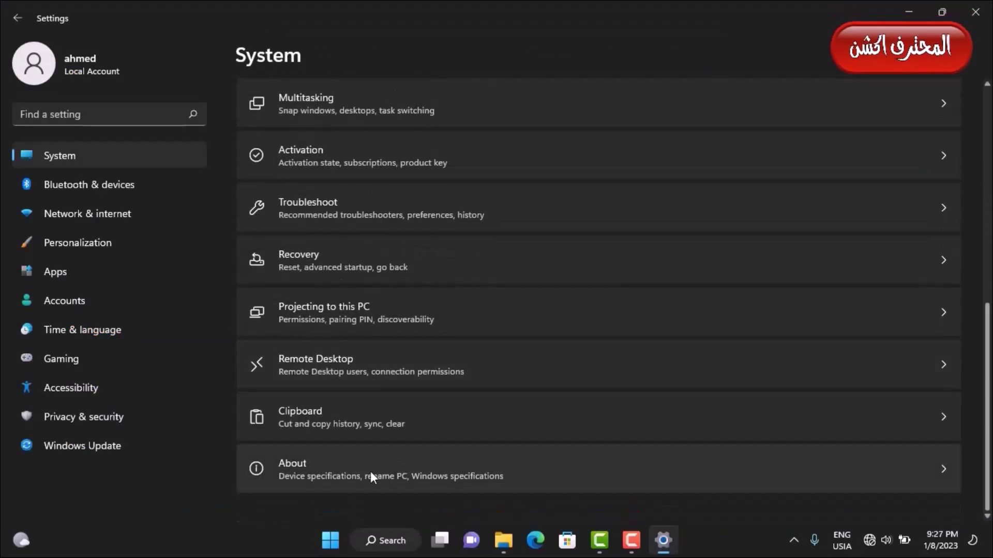
pyautogui.click(523, 470)
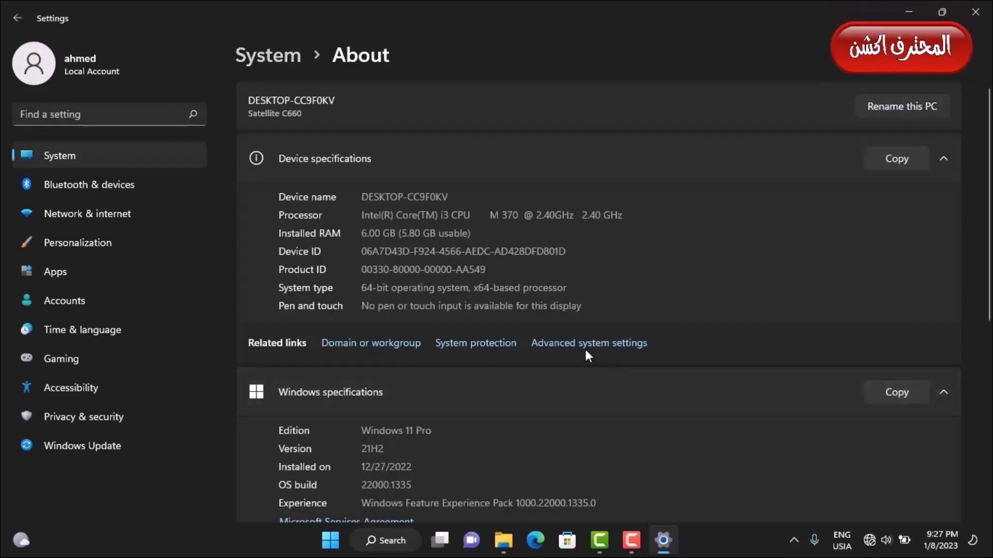
pyautogui.click(598, 355)
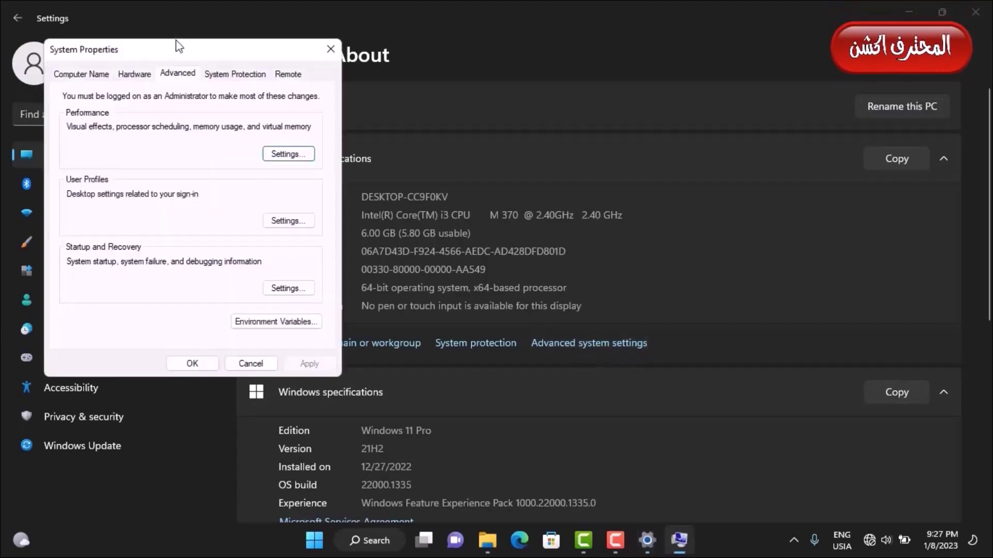
pyautogui.moveTo(179, 46); pyautogui.dragTo(332, 55)
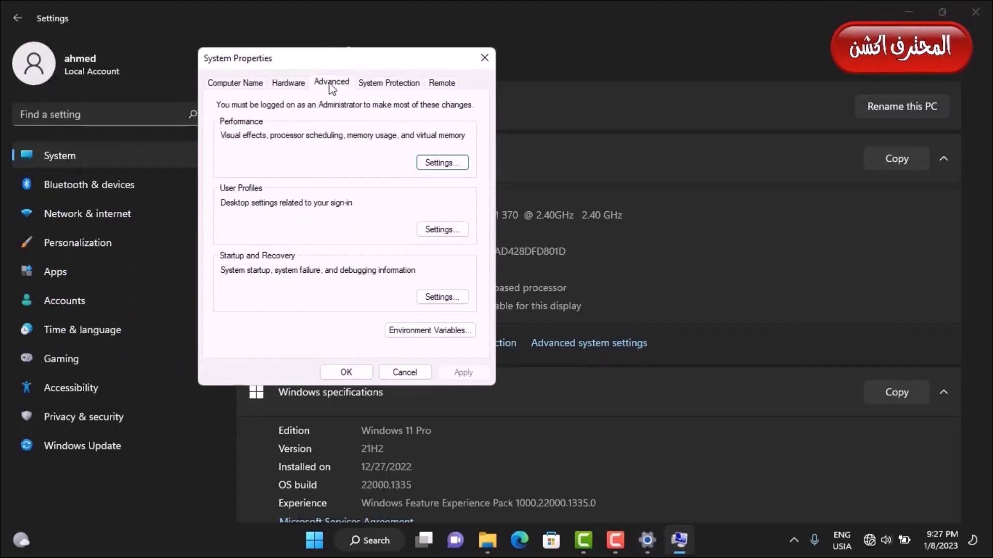
# In the virtual memory settings of Performance Options, disable automatic paging file management and choose a custom size for drive C:
pyautogui.click(428, 164)
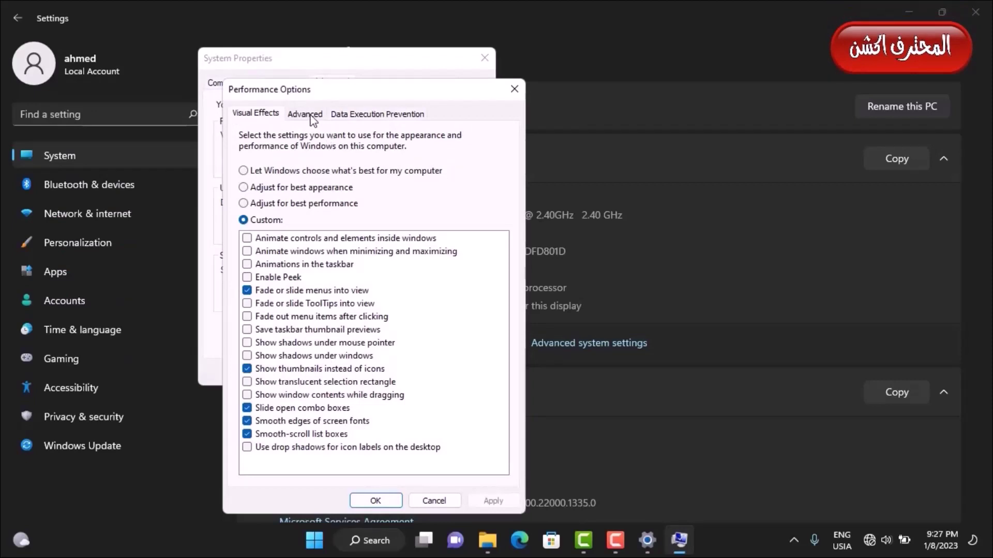
pyautogui.click(306, 115)
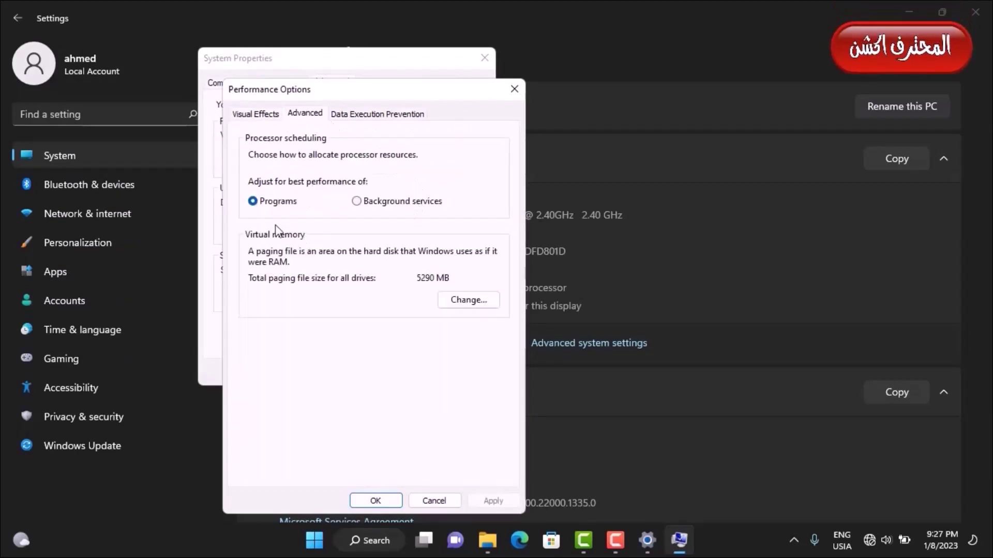
pyautogui.click(469, 300)
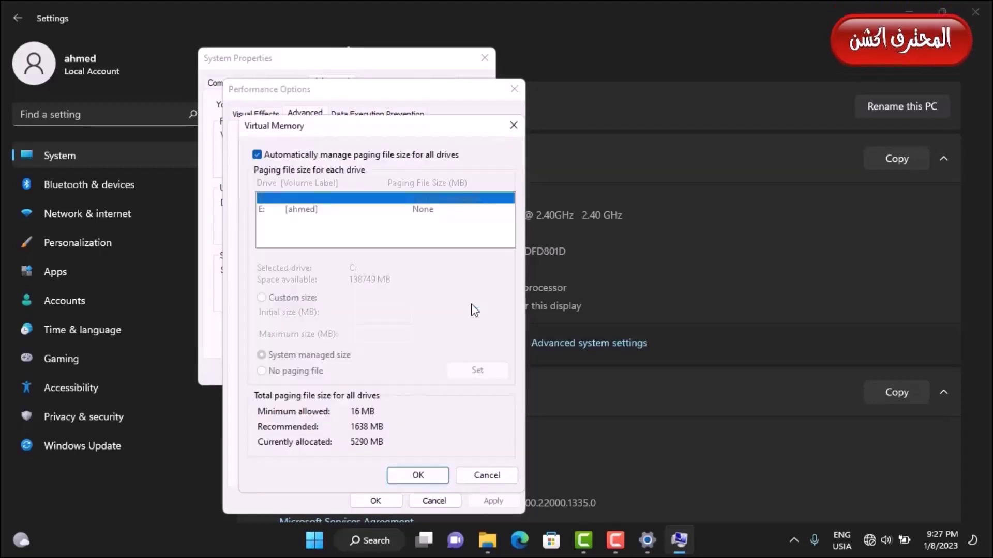
pyautogui.click(257, 156)
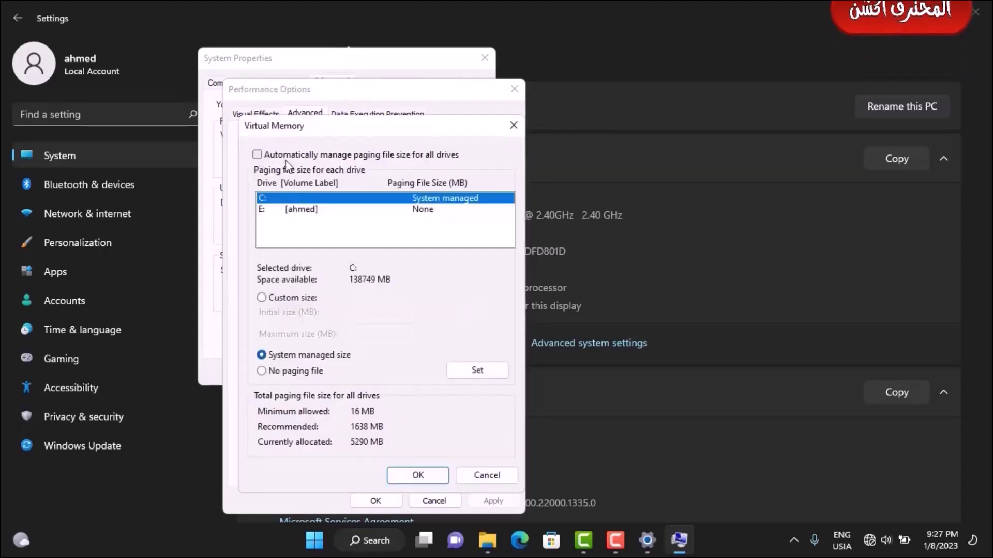
pyautogui.click(261, 298)
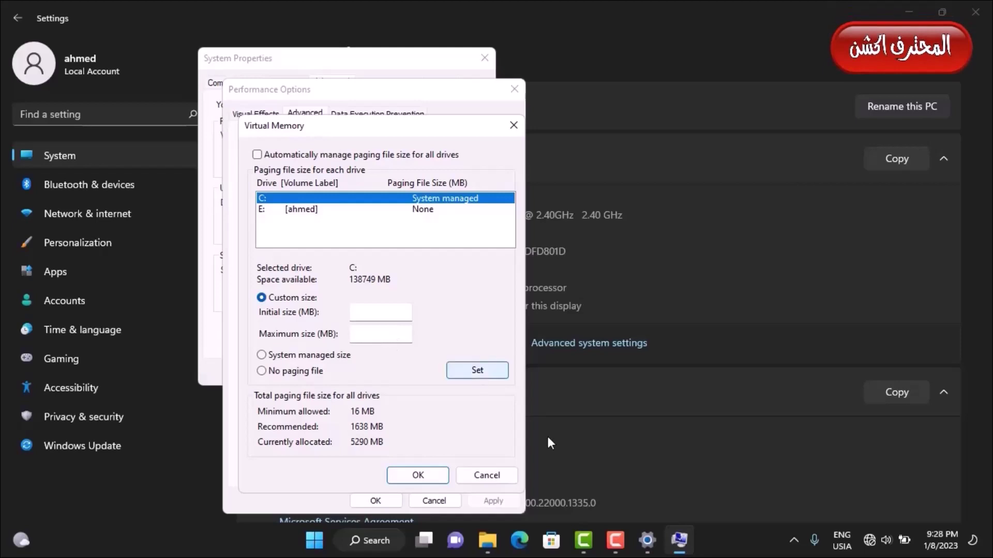
# Check the installed RAM on the About page and convert it to megabytes in Calculator by multiplying 6 by 1024
pyautogui.click(654, 545)
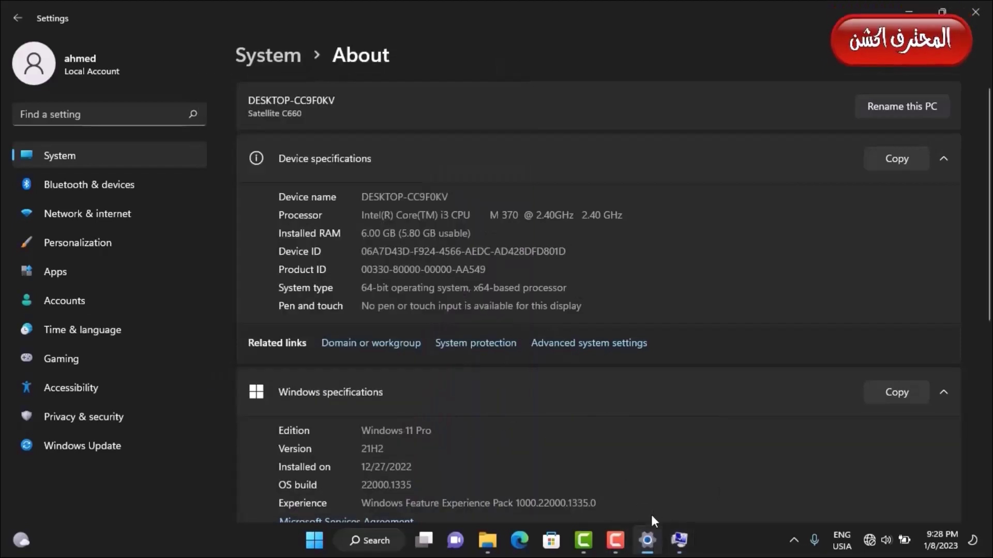
pyautogui.click(315, 540)
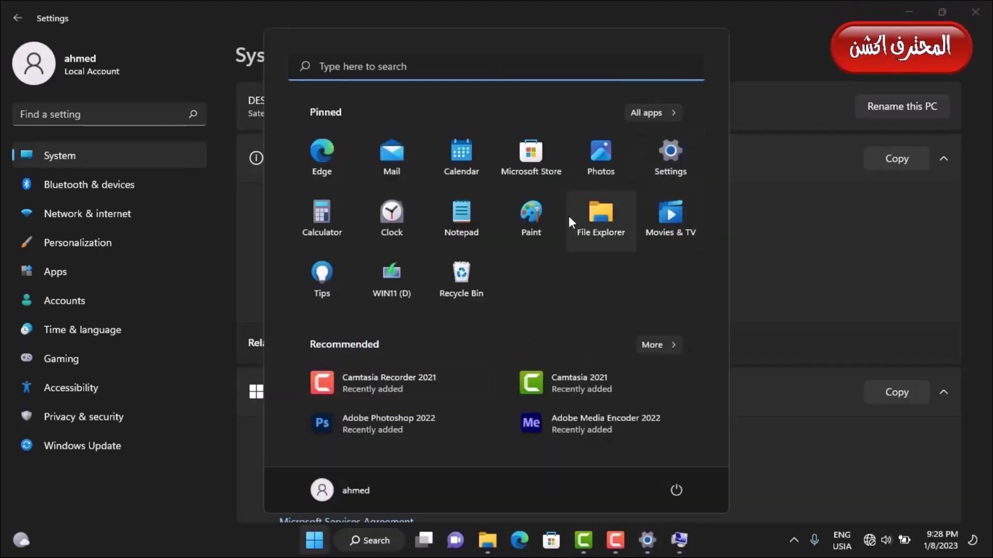
pyautogui.click(331, 209)
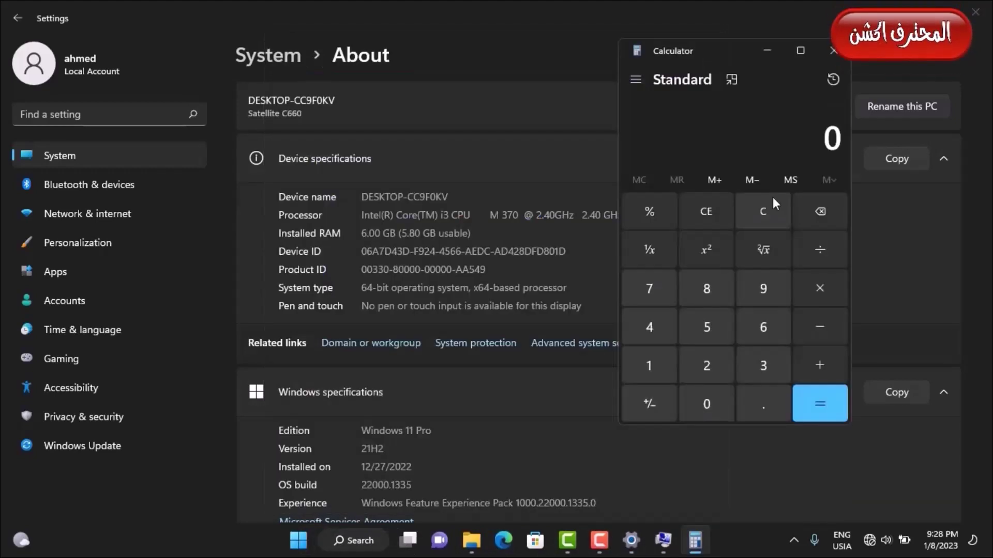
pyautogui.press('6')
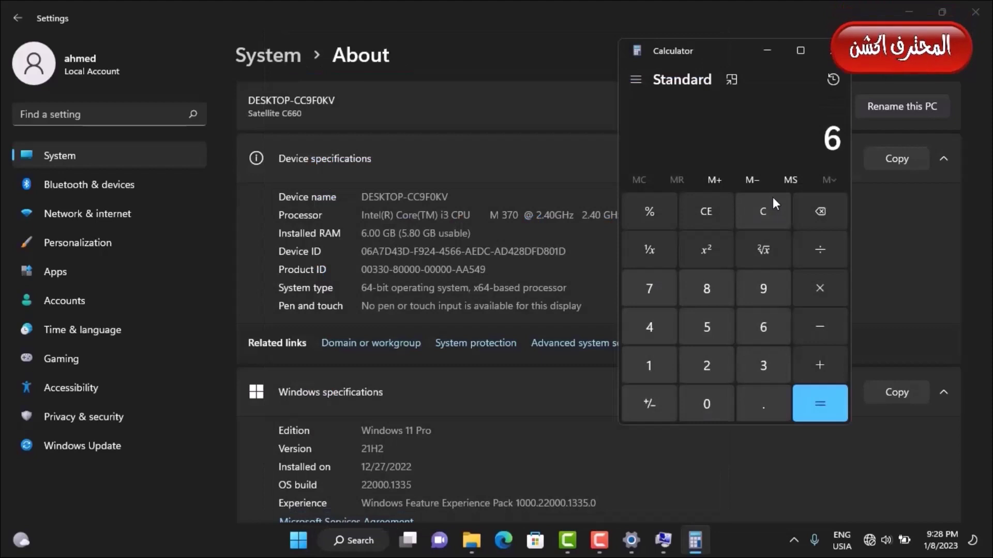
pyautogui.click(821, 296)
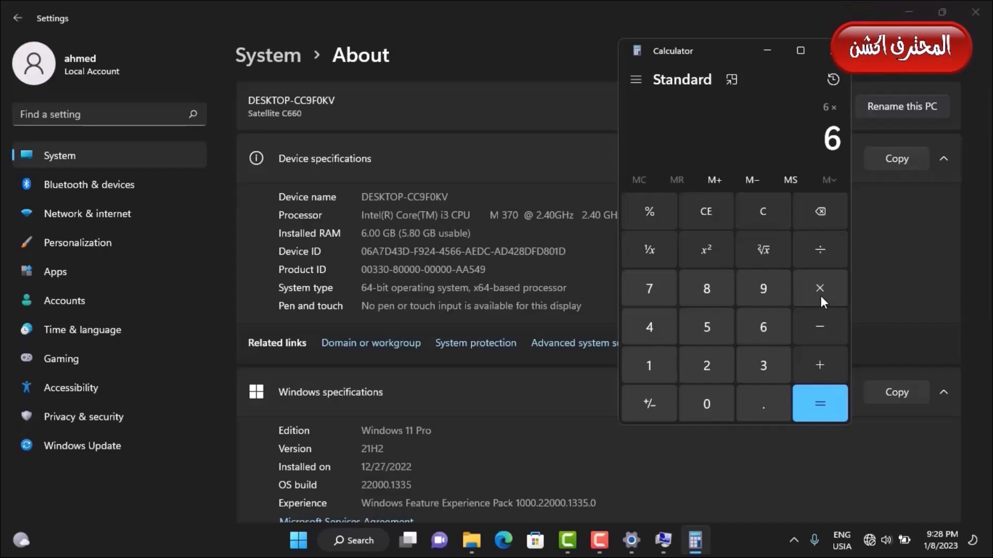
pyautogui.write('1024')
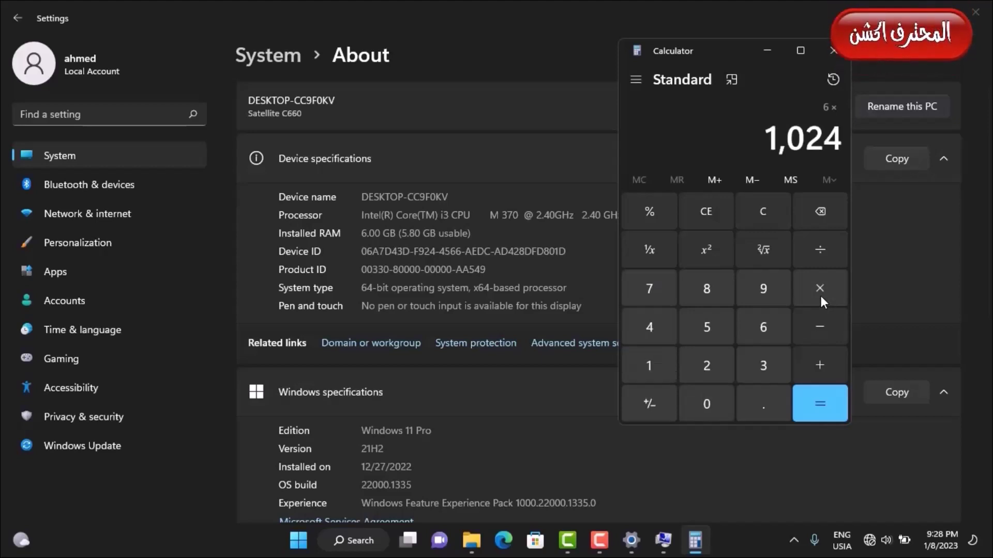
pyautogui.click(819, 391)
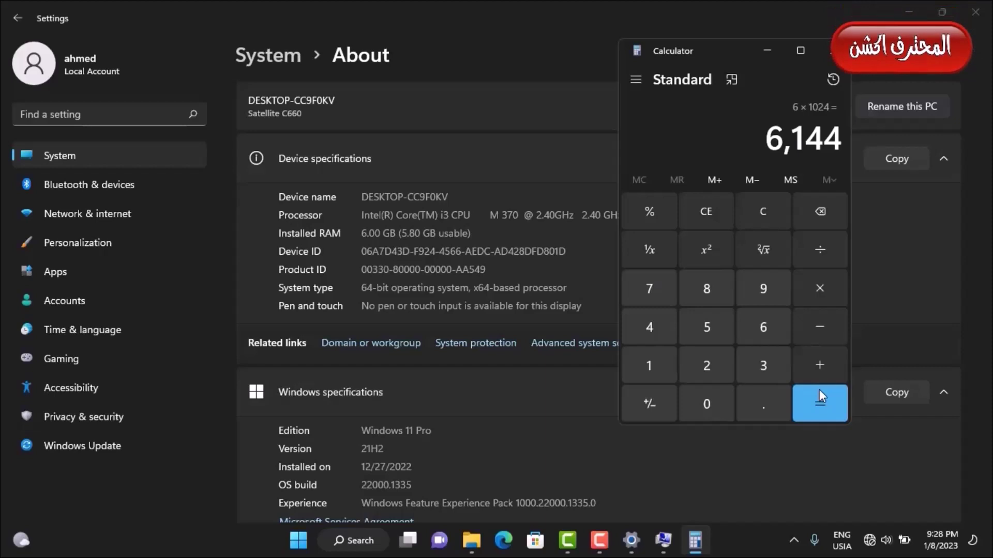
# Multiply the calculated RAM size in megabytes by 1.5
pyautogui.click(815, 297)
pyautogui.click(660, 359)
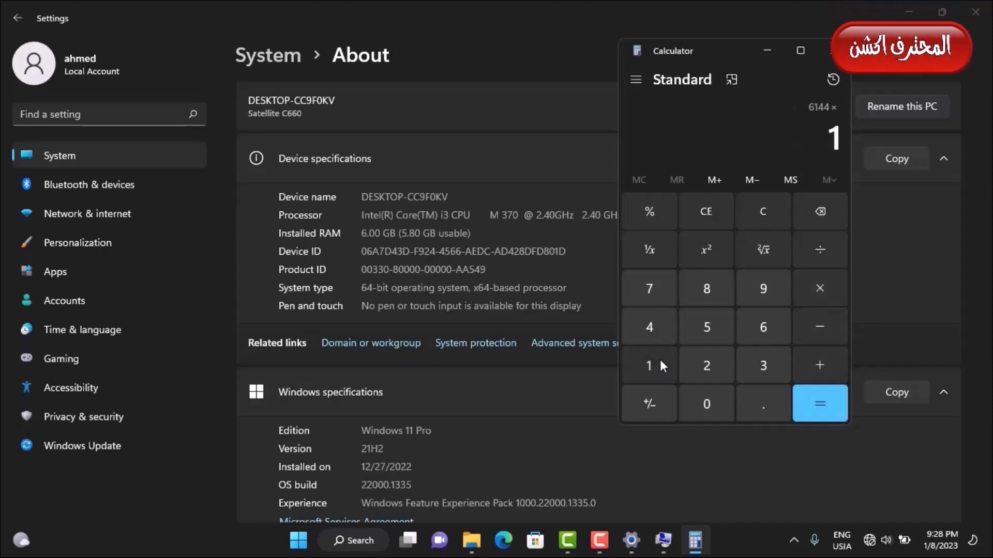
pyautogui.click(758, 405)
pyautogui.click(709, 331)
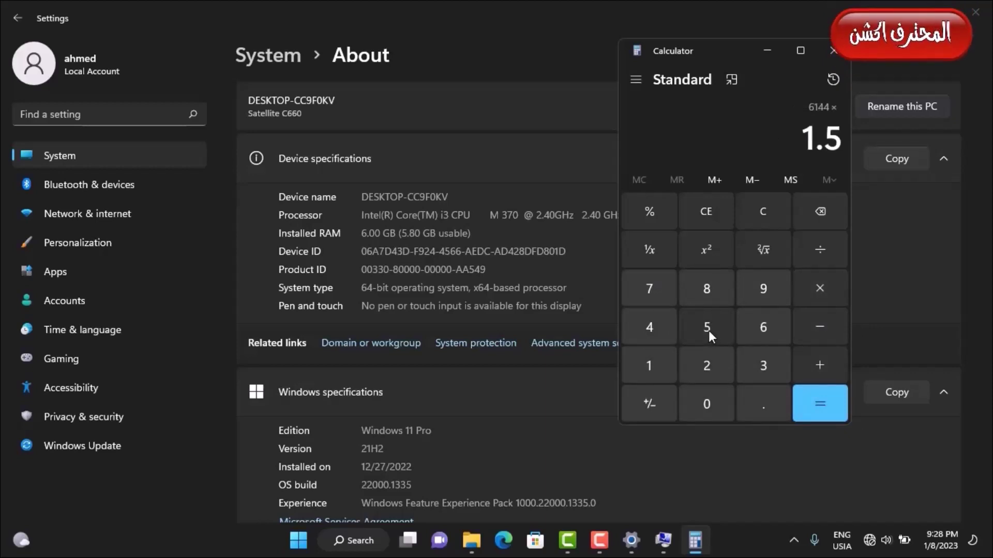
pyautogui.click(812, 404)
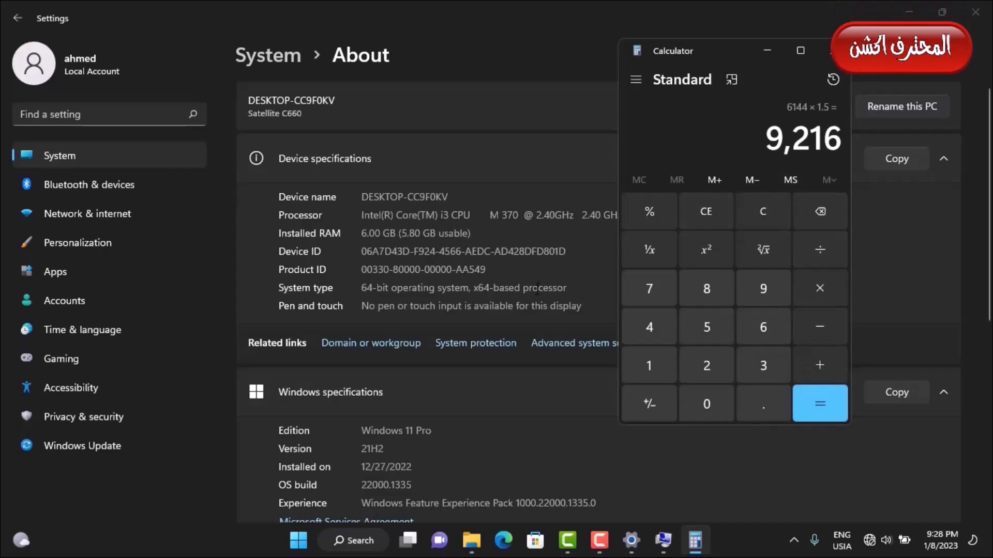
# Return to the Virtual Memory dialog and set the initial paging file size for drive C: to 9216 MB
pyautogui.moveTo(664, 543)
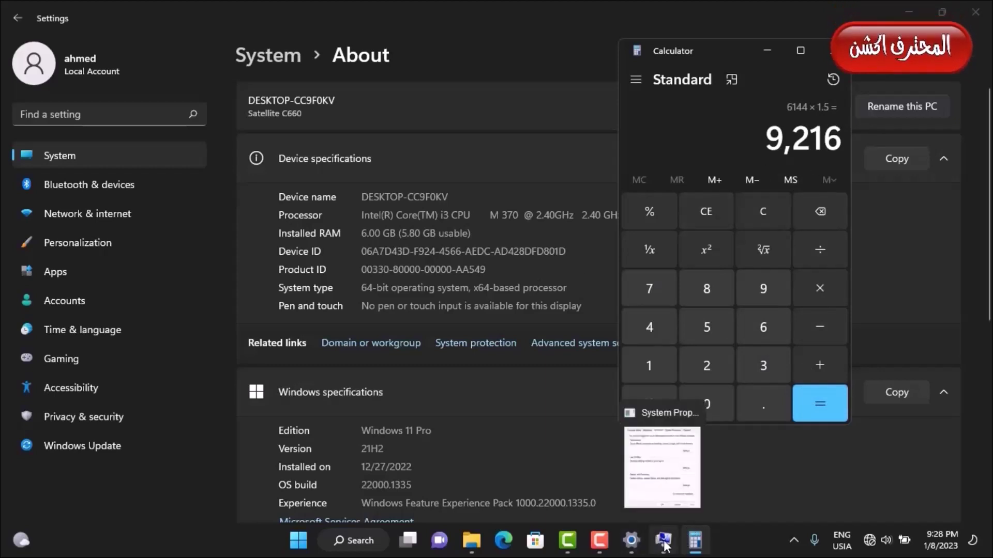
pyautogui.click(643, 464)
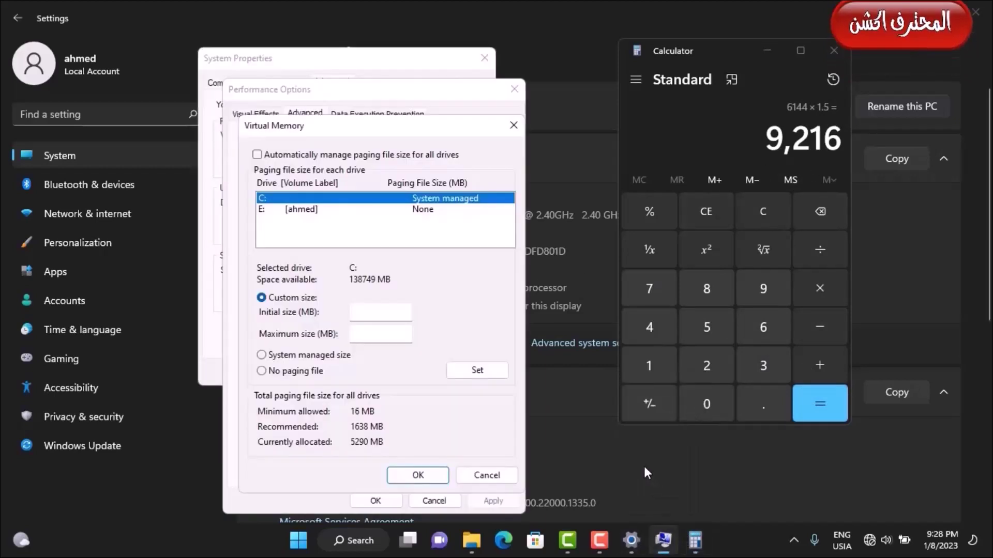
pyautogui.click(361, 315)
pyautogui.write('9')
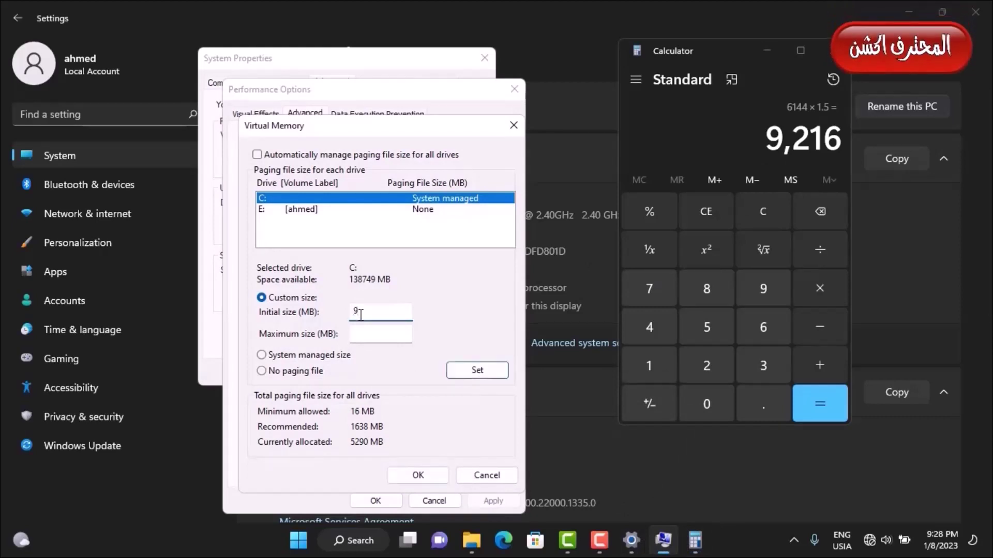
pyautogui.write('216')
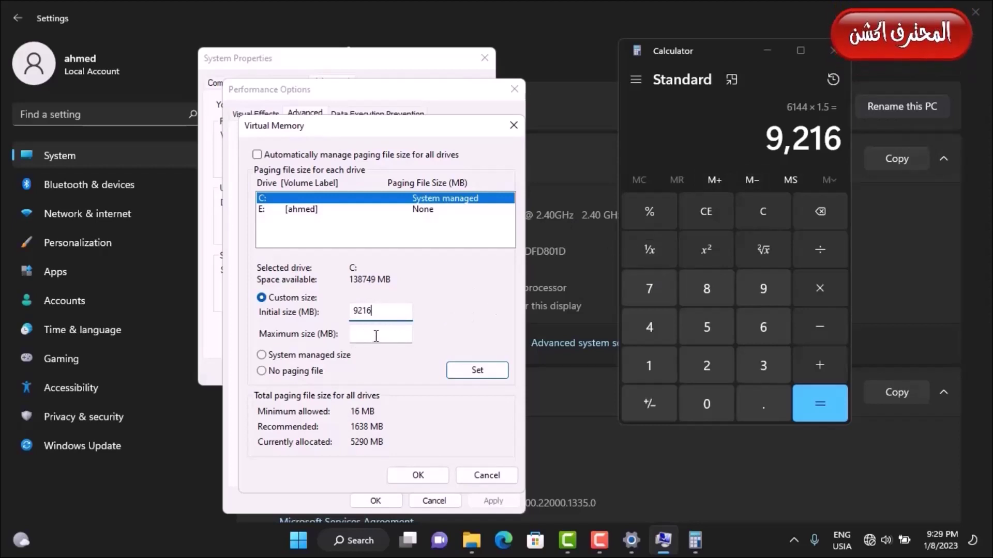
# Multiply the initial paging file size of 9216 by 3 in Calculator to get the maximum size
pyautogui.click(744, 141)
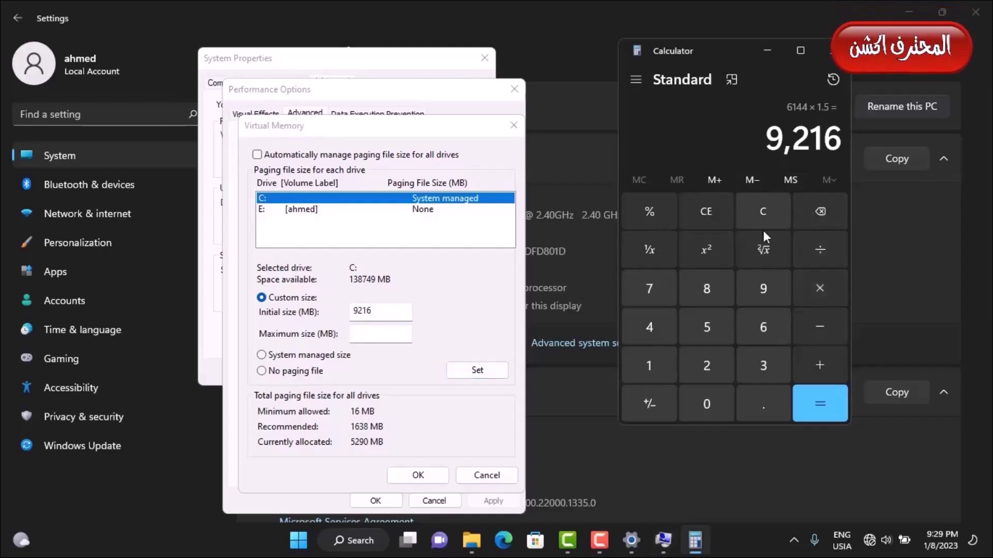
pyautogui.click(820, 288)
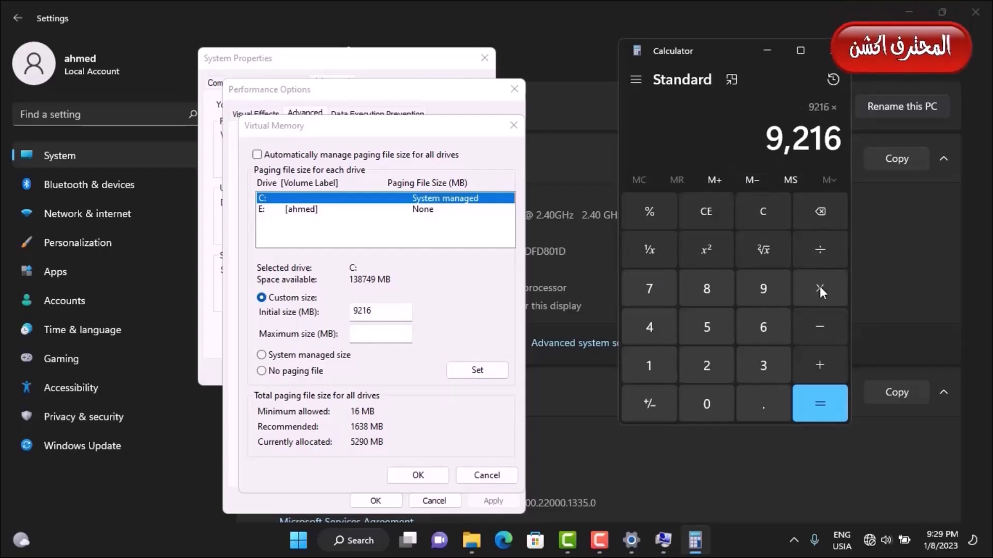
pyautogui.click(763, 364)
pyautogui.click(825, 402)
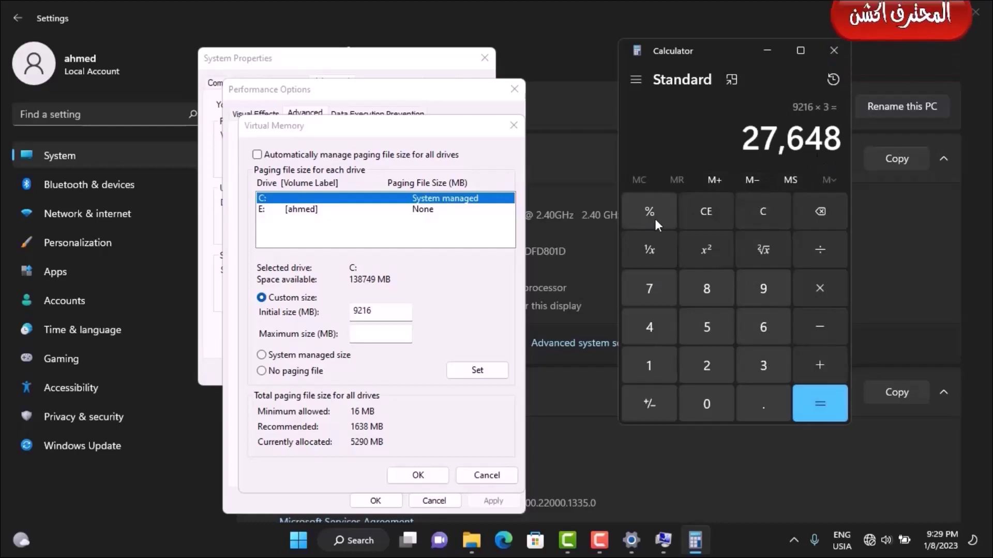
# Set the maximum paging file size for drive C: to 27648 MB, then confirm the custom size and acknowledge the restart notice
pyautogui.click(384, 334)
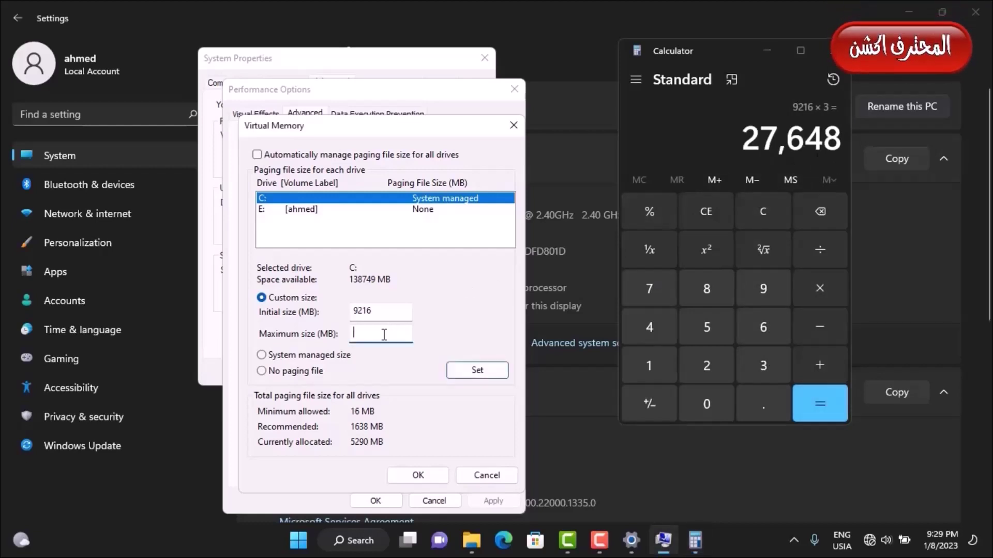
pyautogui.write('27648')
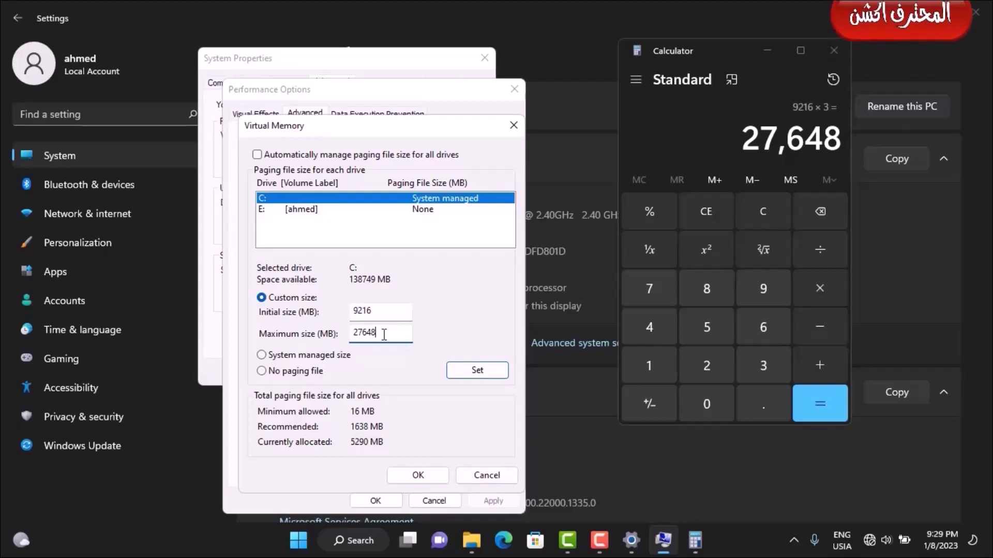
pyautogui.click(479, 371)
pyautogui.click(417, 475)
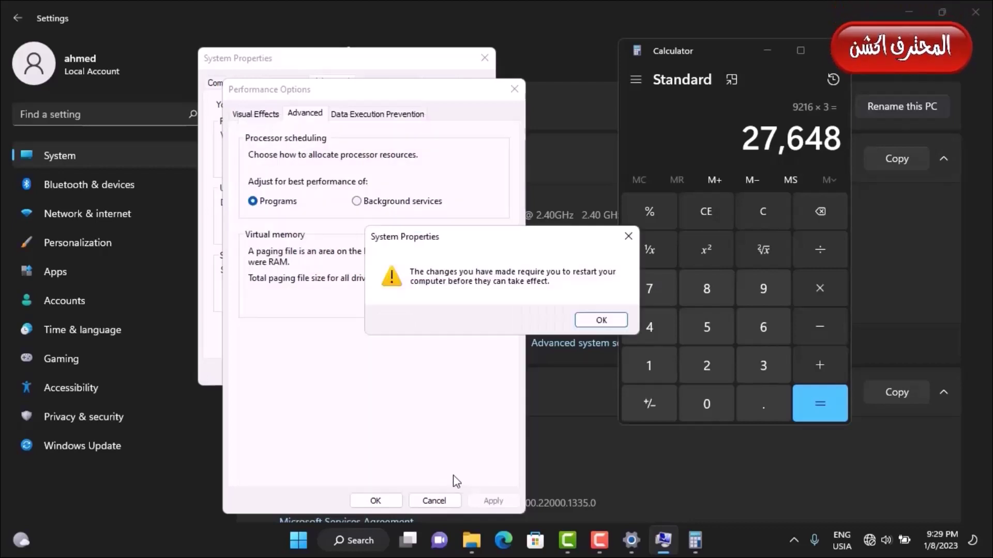
pyautogui.click(581, 321)
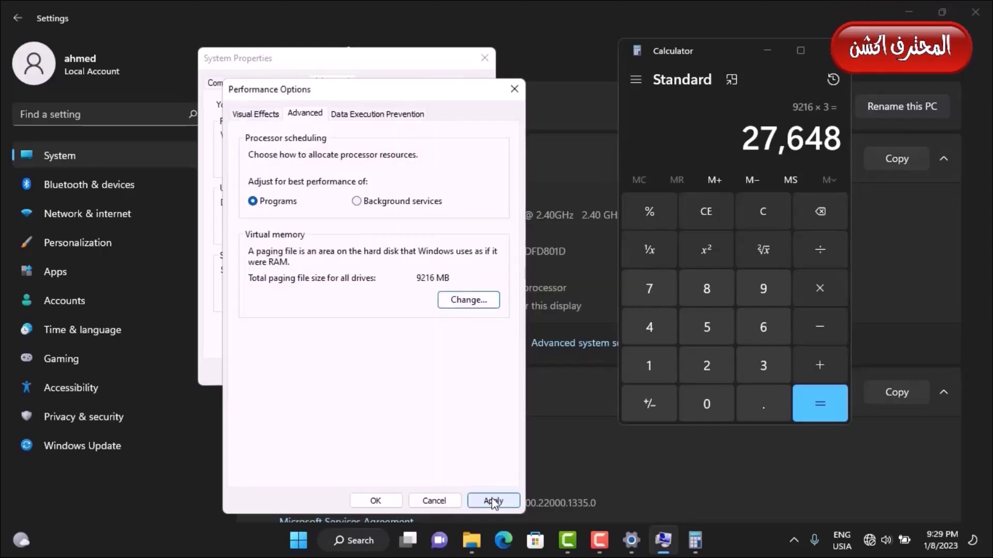
# Apply the Performance Options changes and close both Performance Options and System Properties with the settings accepted
pyautogui.click(493, 502)
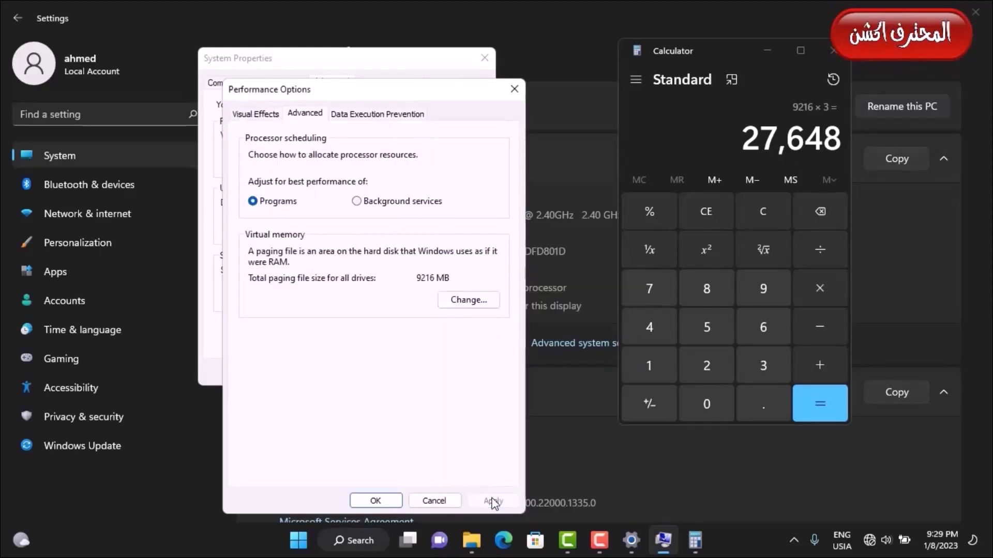
pyautogui.click(385, 500)
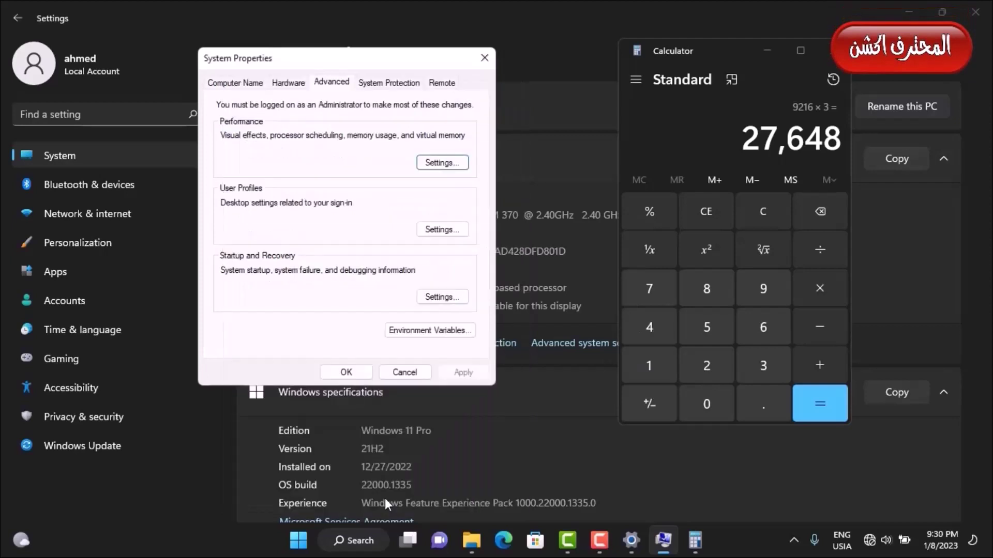
pyautogui.click(356, 373)
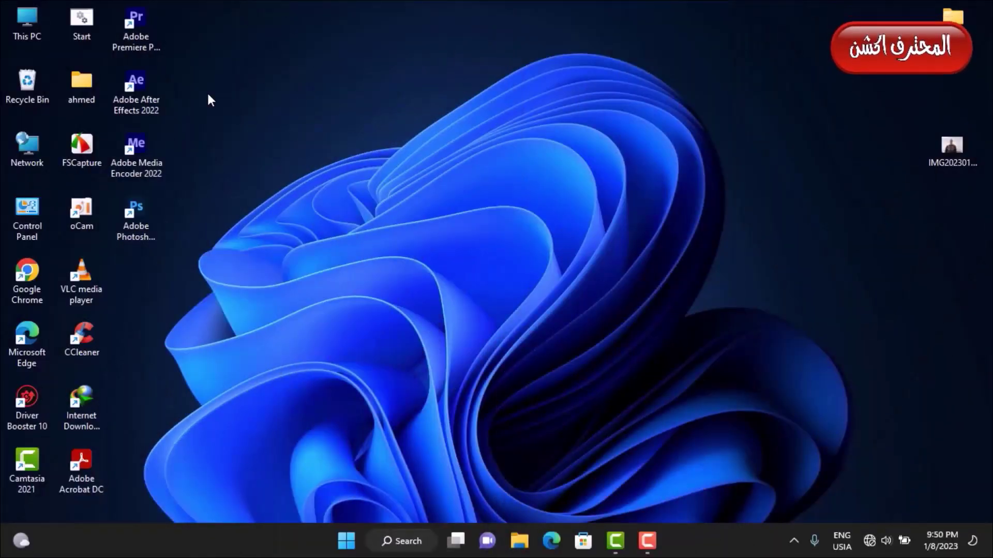
# Open Task Manager and examine the memory performance details, including the committed memory
pyautogui.rightClick(345, 538)
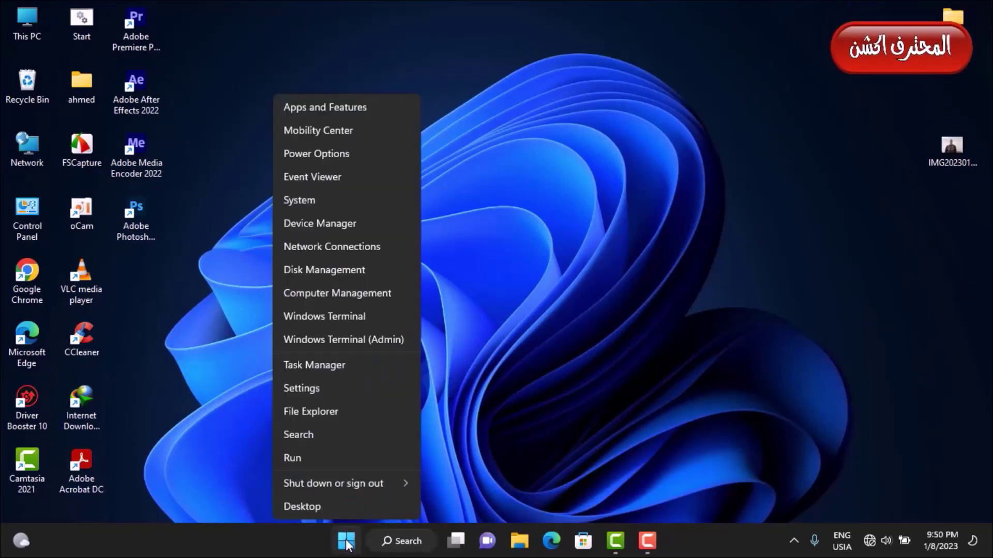
pyautogui.click(318, 365)
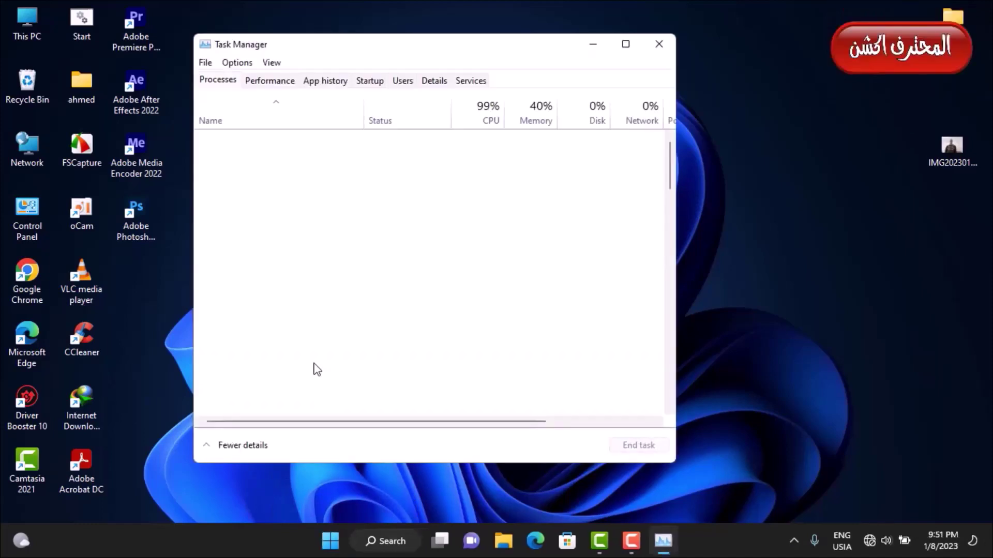
pyautogui.click(261, 82)
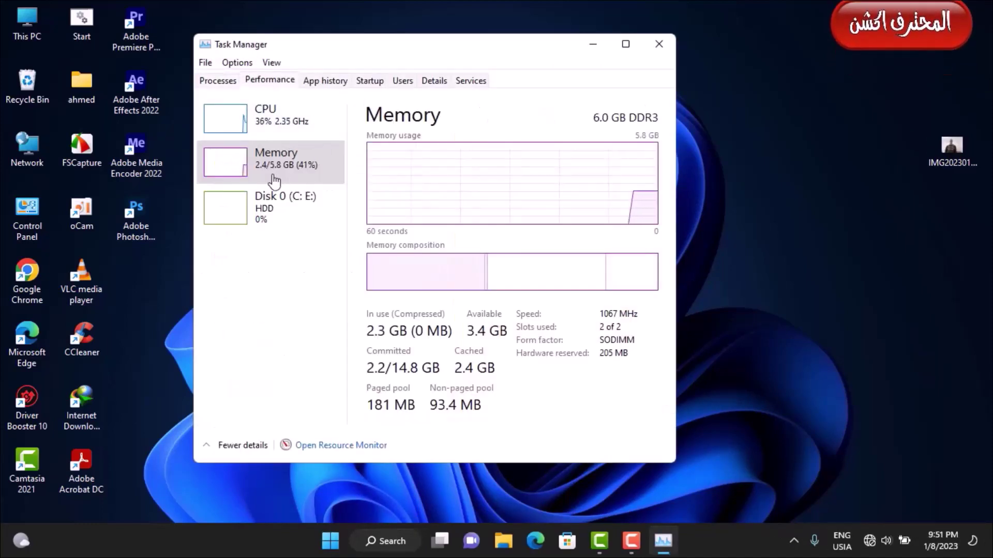